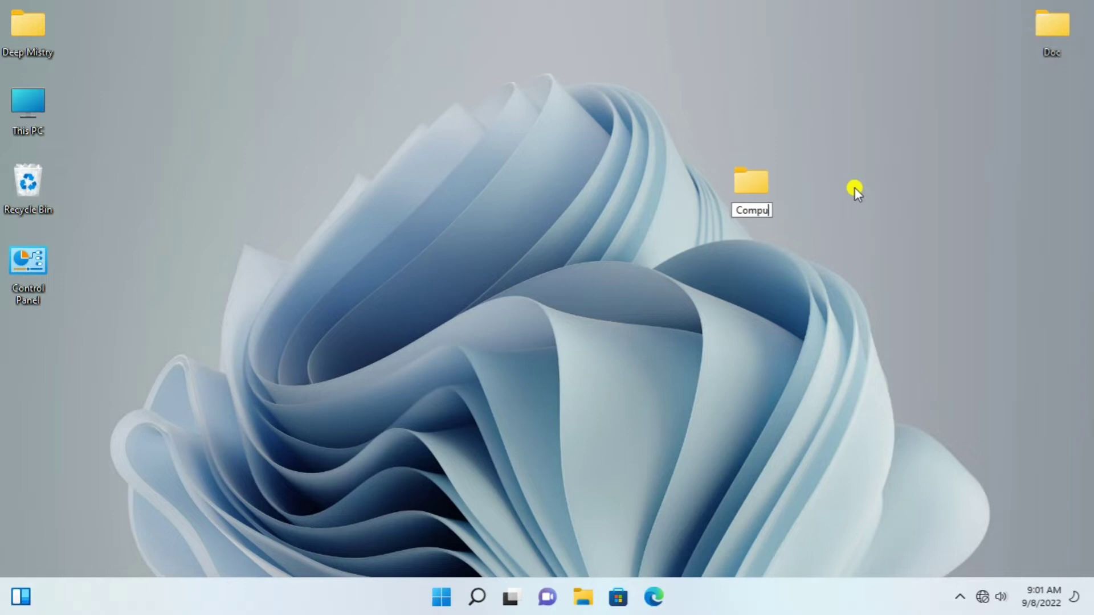
# - Confirm Computer as the new desktop folder's name and rename the folder to Computer1
pyautogui.press('Return')
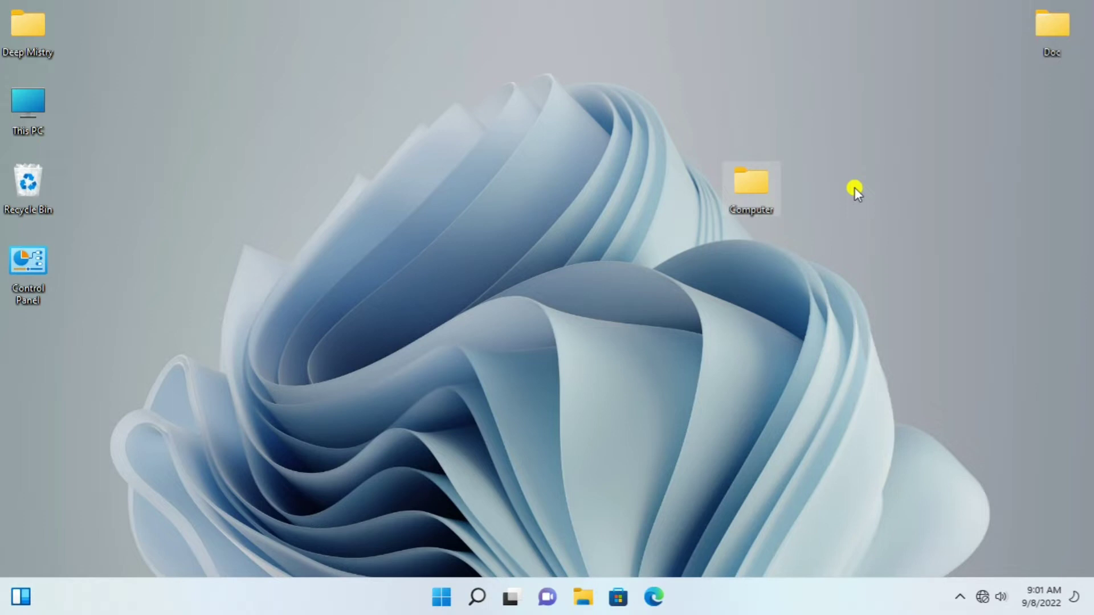
pyautogui.rightClick(774, 189)
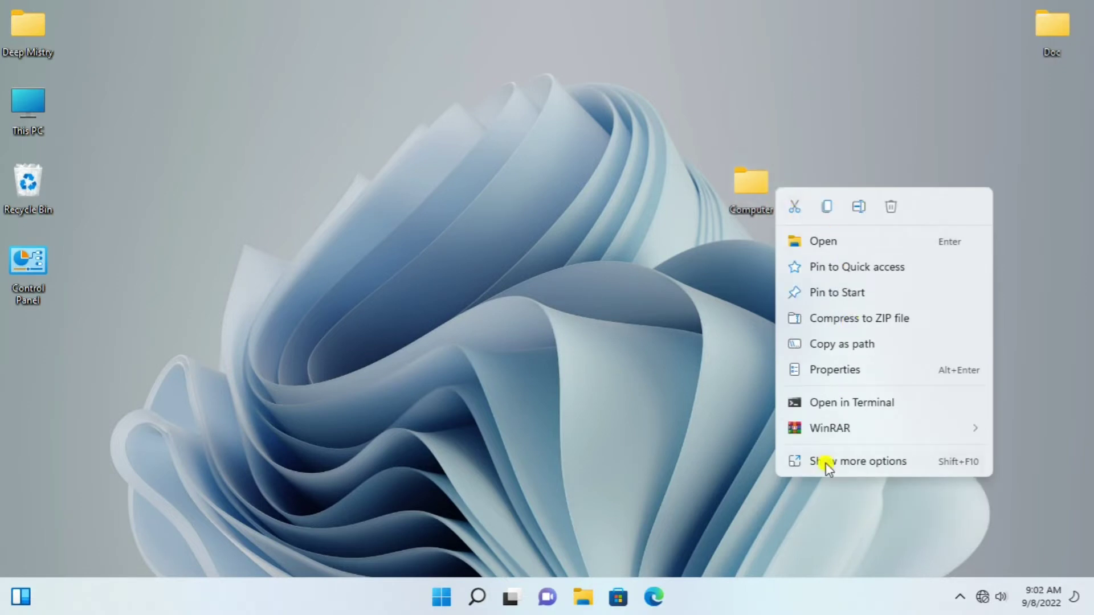
pyautogui.click(896, 459)
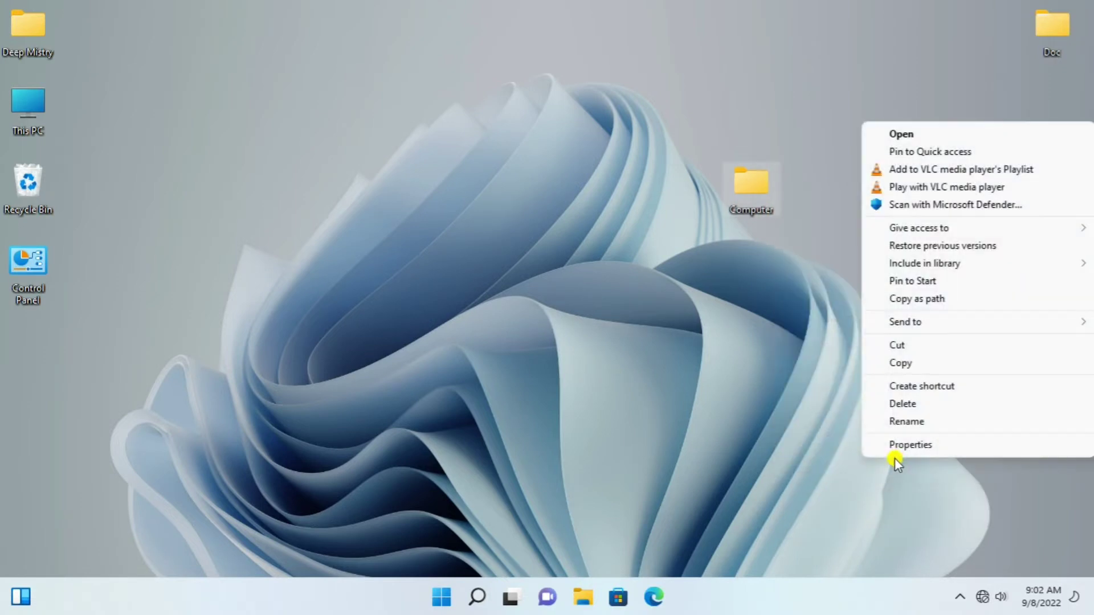
pyautogui.click(918, 424)
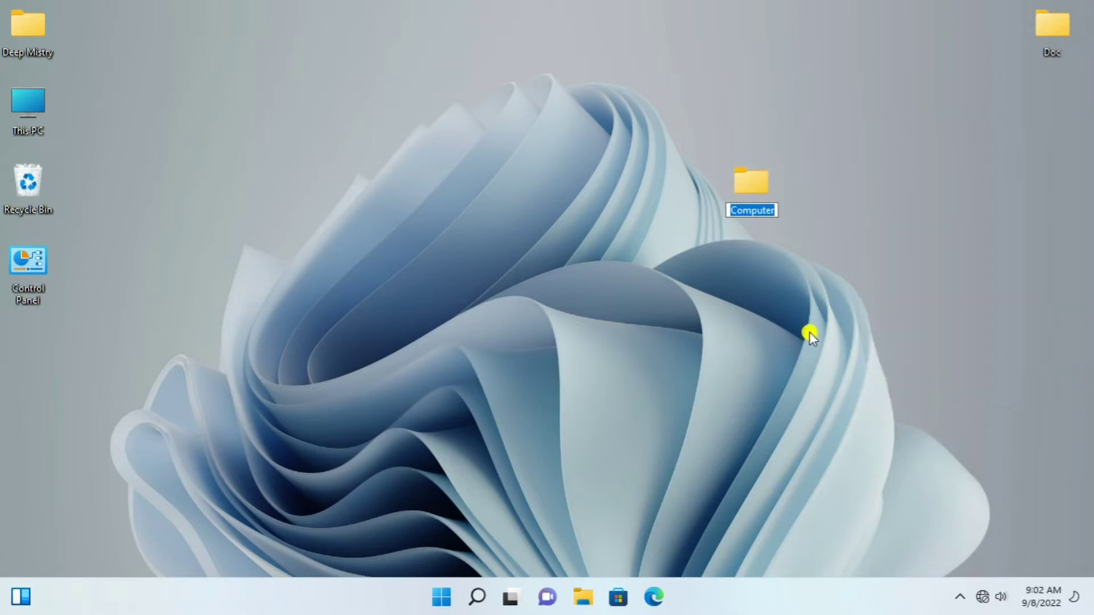
pyautogui.press('End')
pyautogui.write('1')
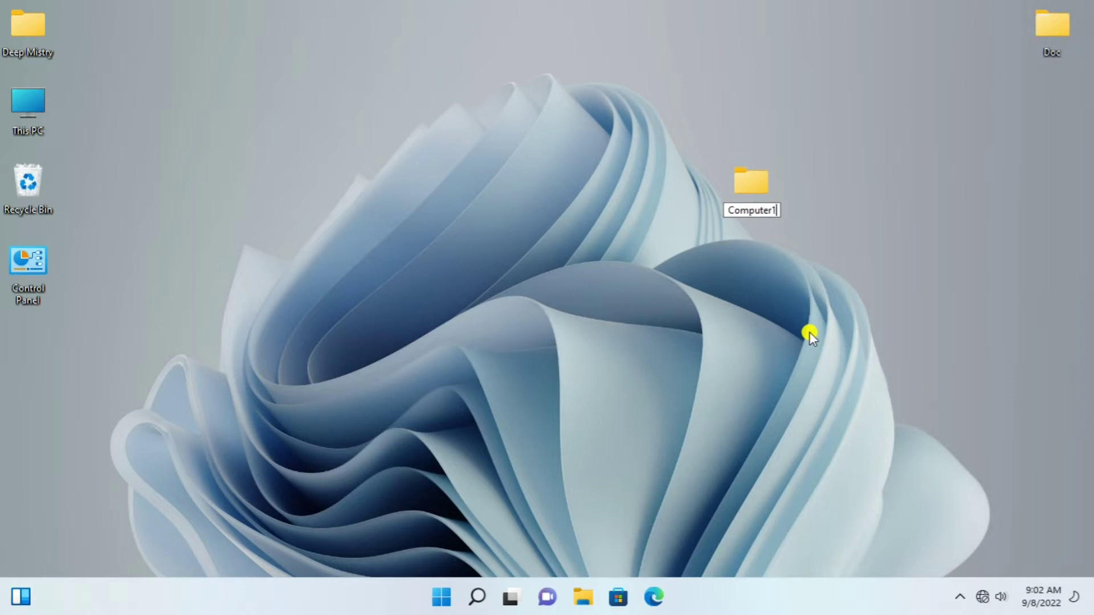
pyautogui.press('Return')
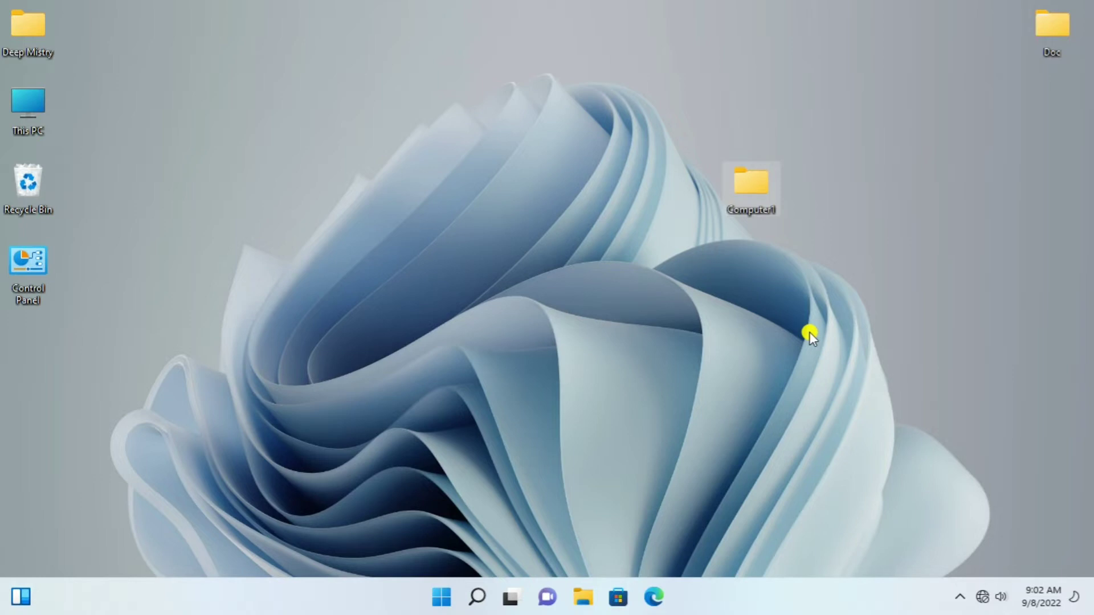
# - Create a text document named Demo inside the Computer1 folder and open it briefly in Notepad
pyautogui.press('Return')
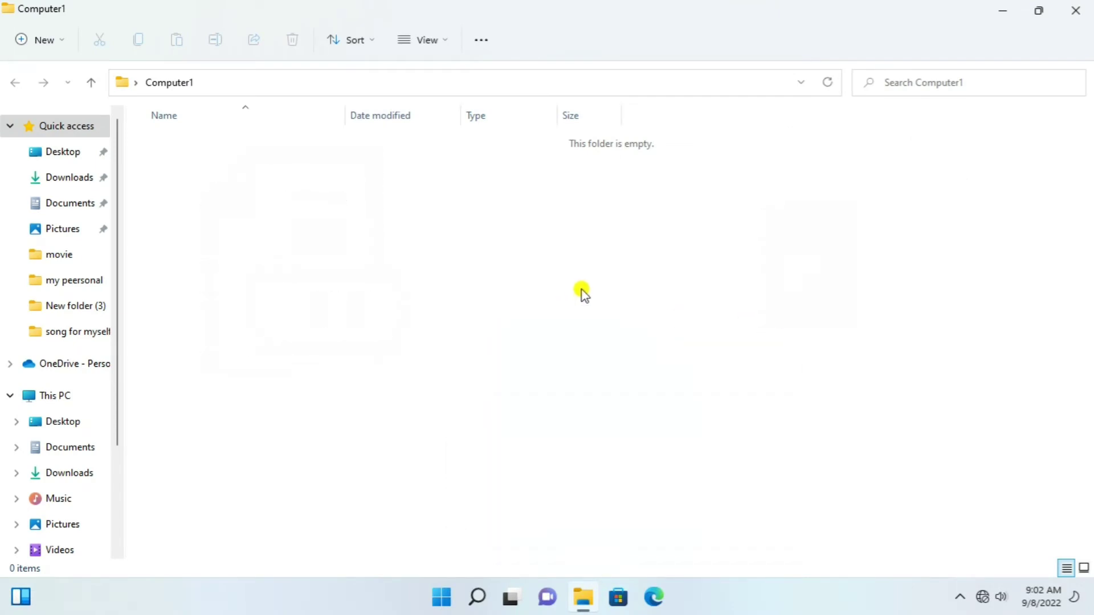
pyautogui.rightClick(538, 205)
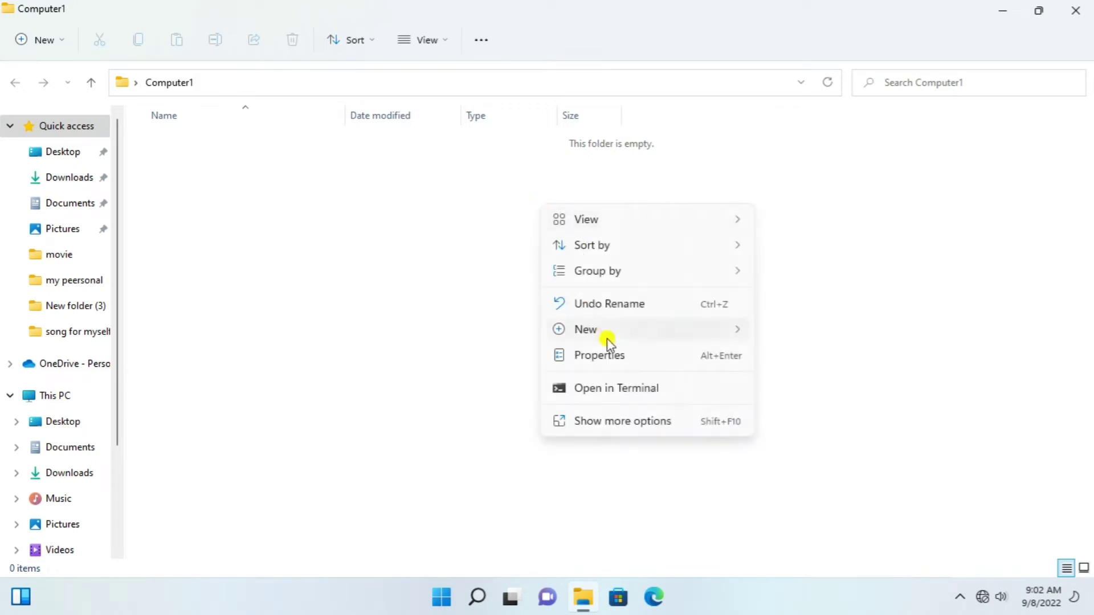
pyautogui.moveTo(638, 336)
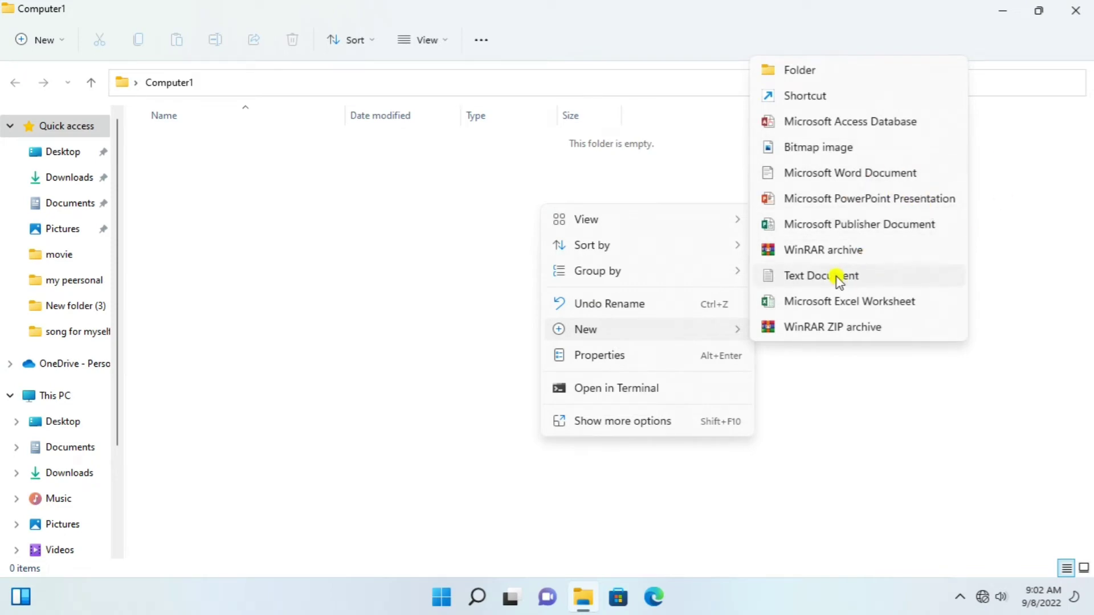
pyautogui.click(853, 275)
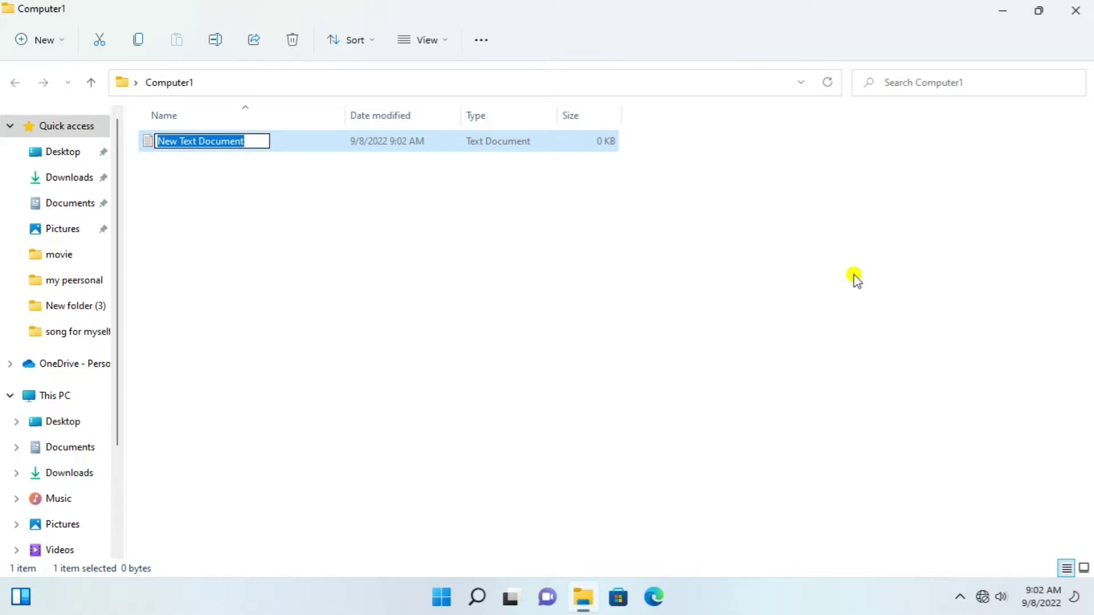
pyautogui.write('Demo')
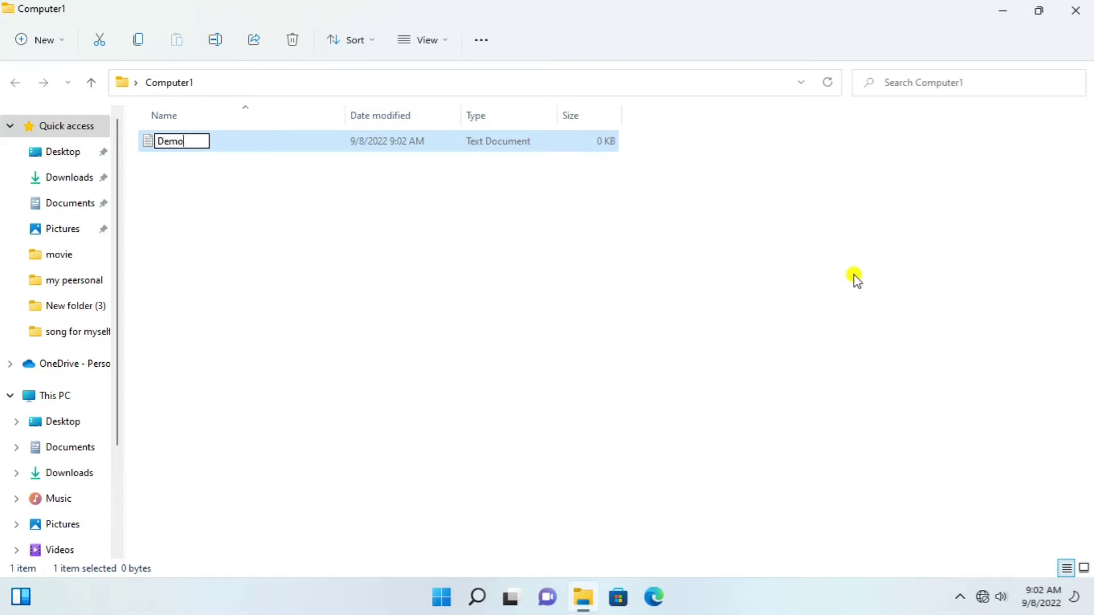
pyautogui.press('Return')
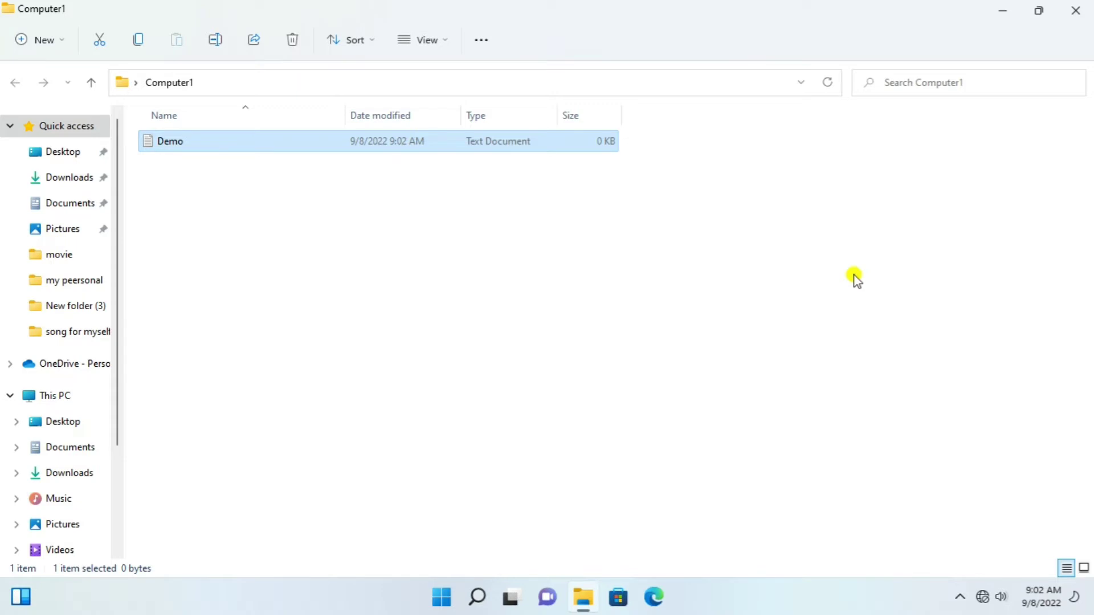
pyautogui.press('Return')
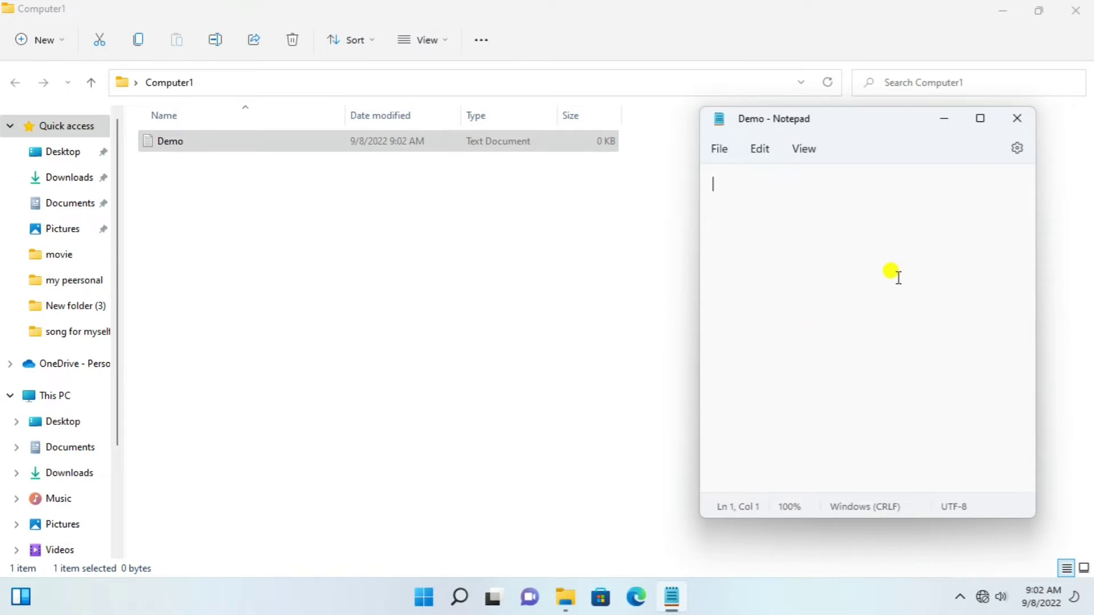
pyautogui.click(1018, 119)
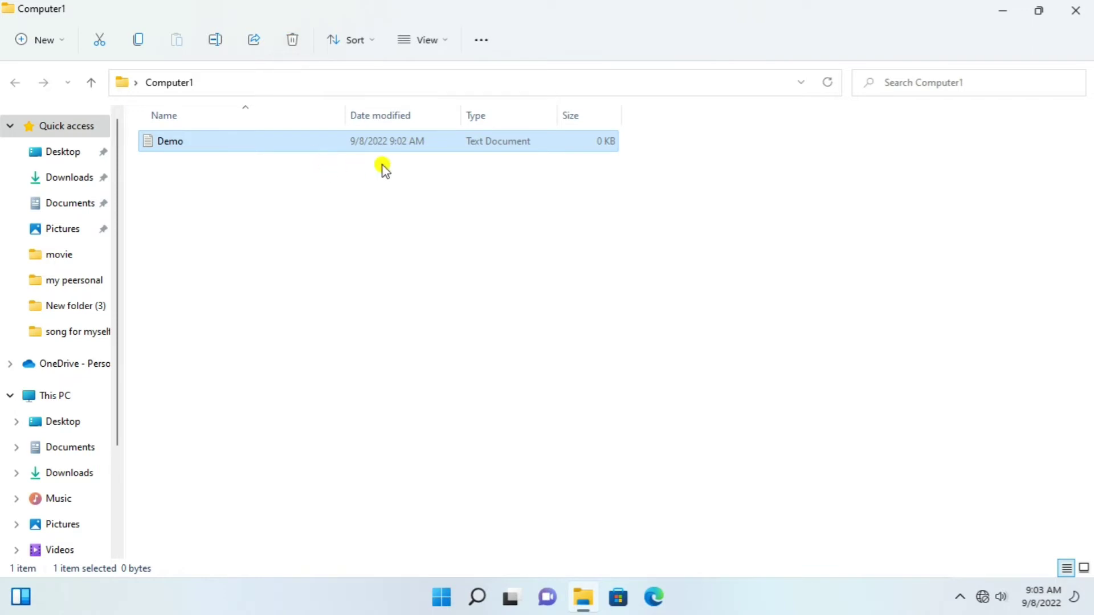
# - Delete the Demo text document from the Computer1 folder and delete the Computer1 folder from the desktop
pyautogui.press('Delete')
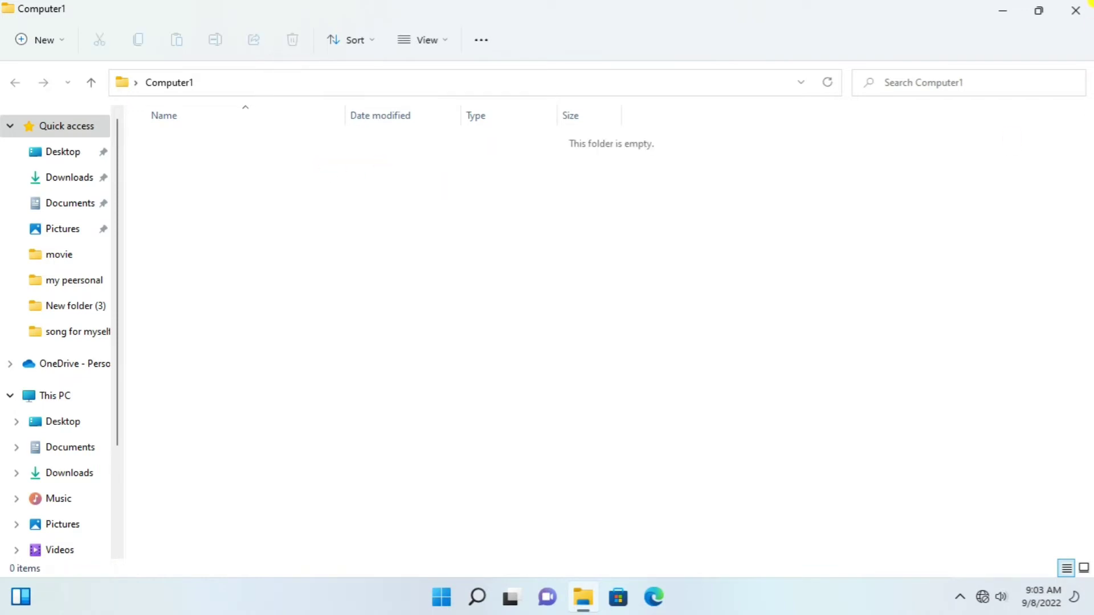
pyautogui.click(1076, 10)
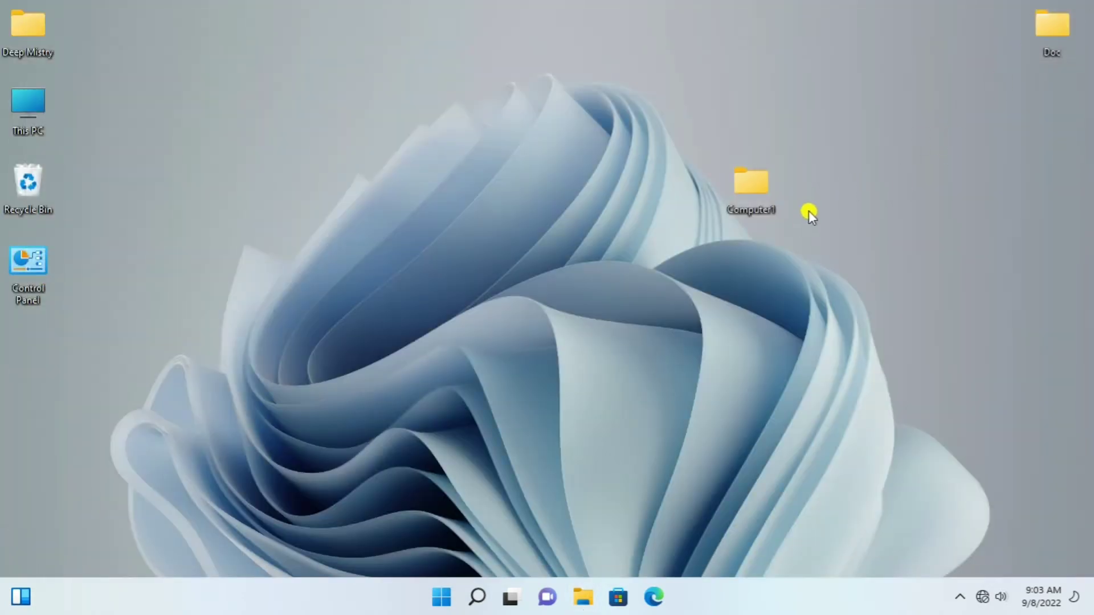
pyautogui.rightClick(762, 196)
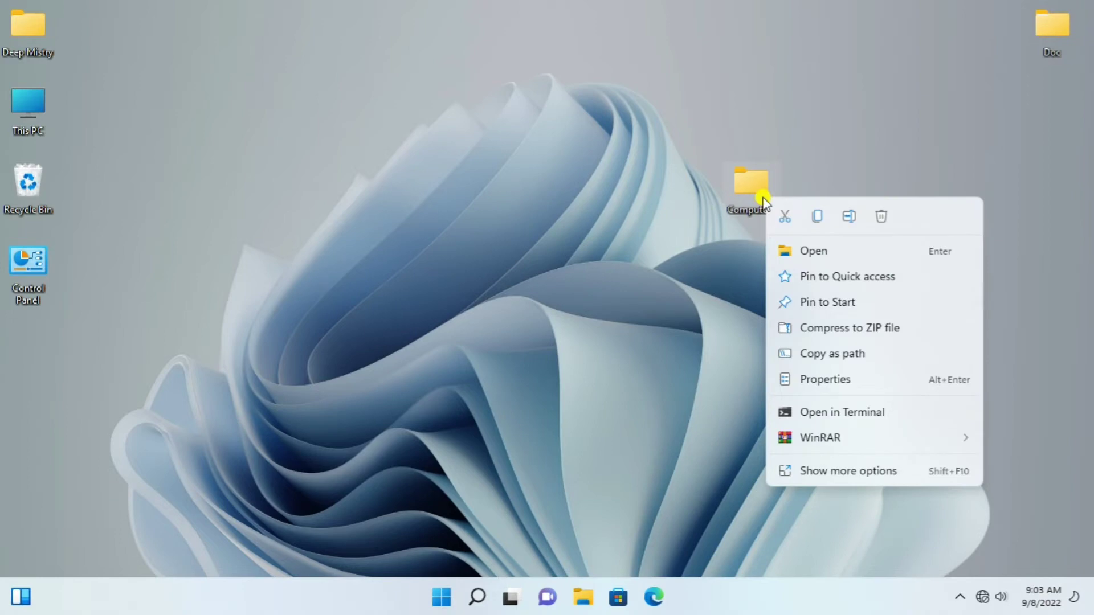
pyautogui.click(880, 219)
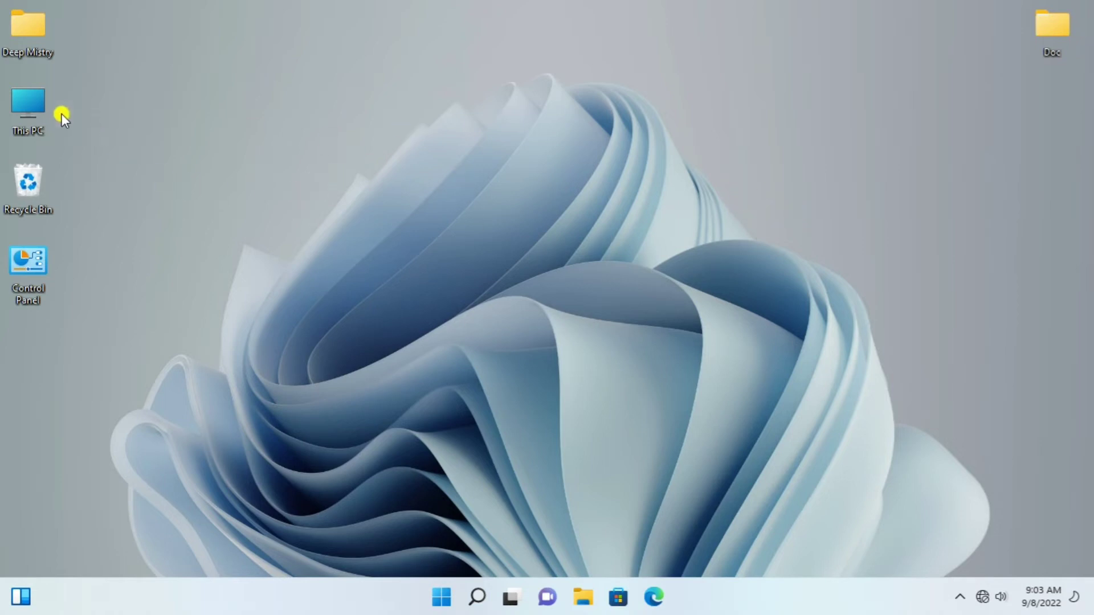
# - Create a folder named Tech on the Important (E:) drive and delete it again
pyautogui.doubleClick(44, 113)
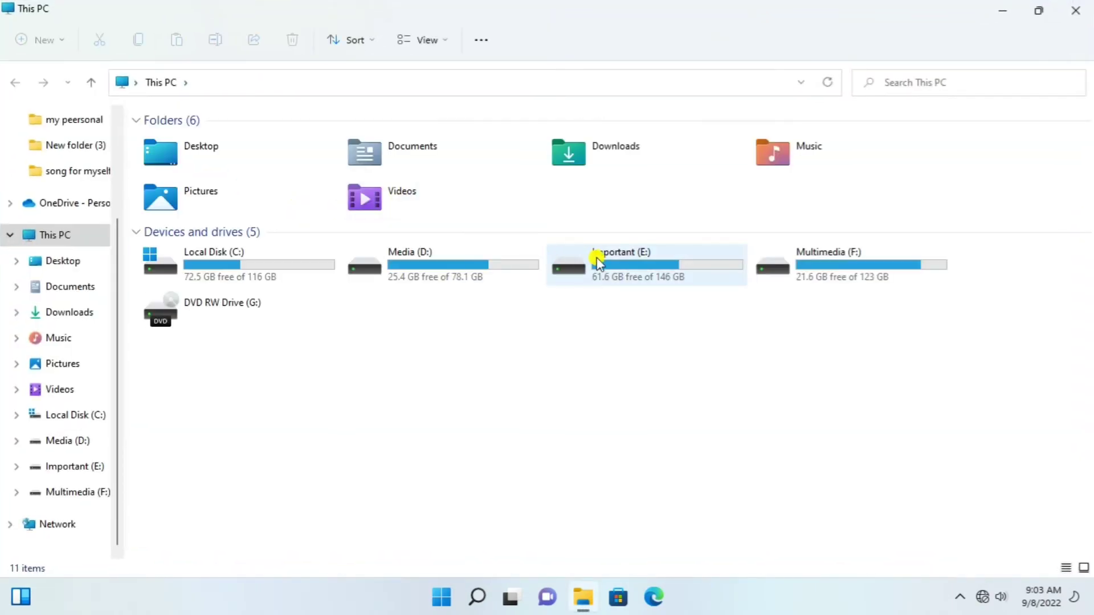
pyautogui.doubleClick(655, 272)
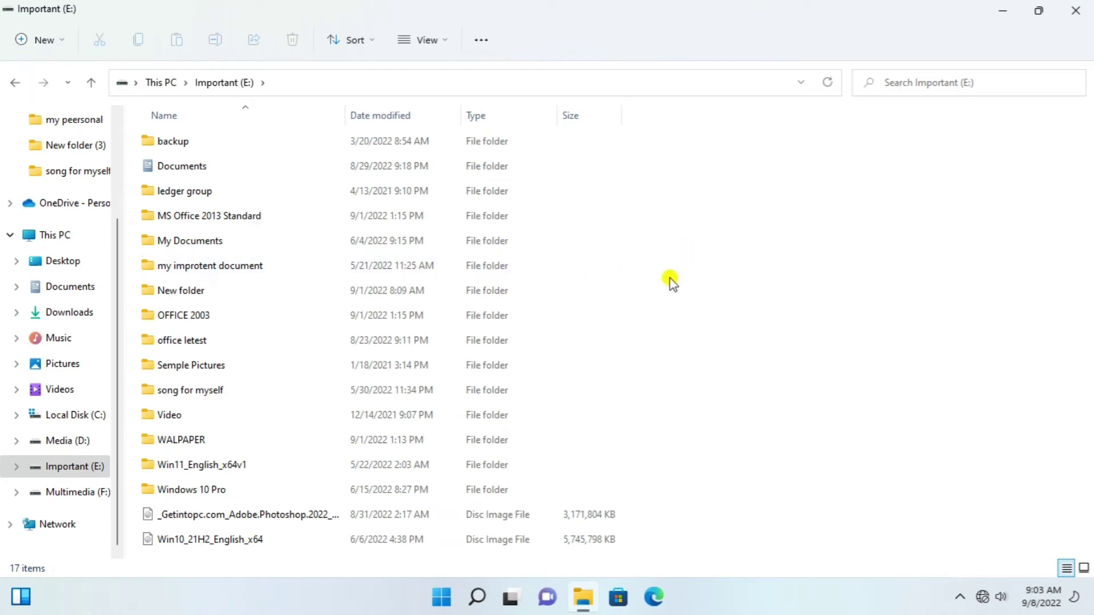
pyautogui.click(46, 50)
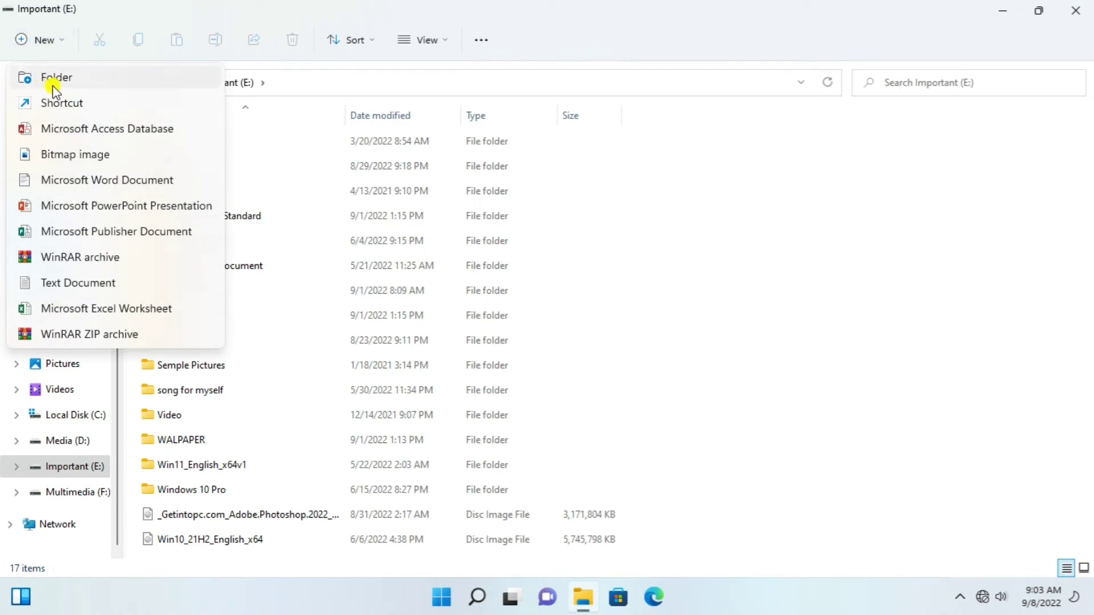
pyautogui.click(60, 85)
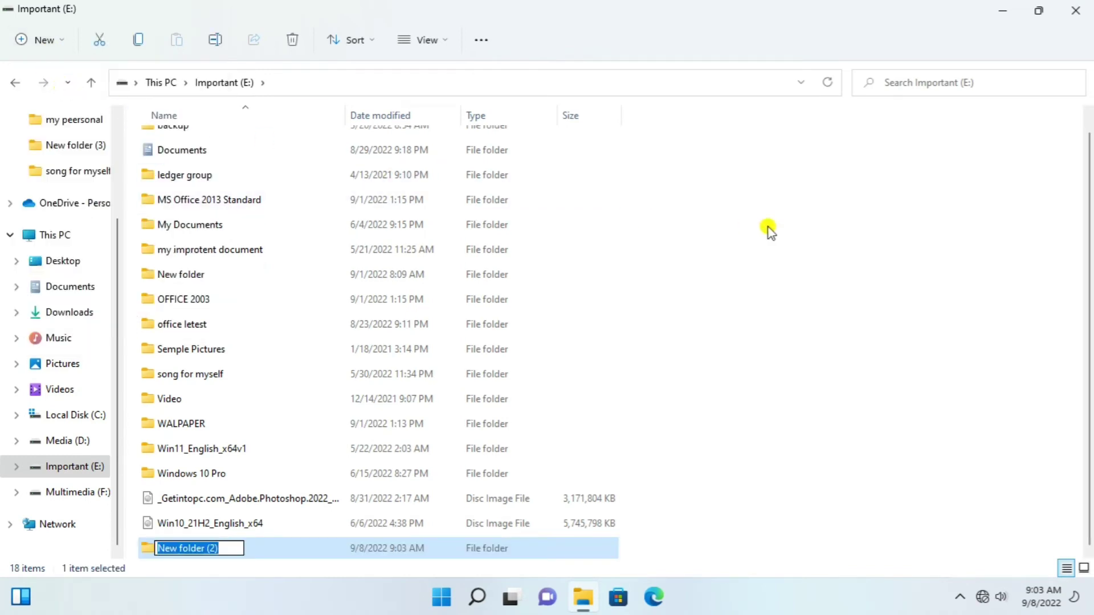
pyautogui.write('Tech')
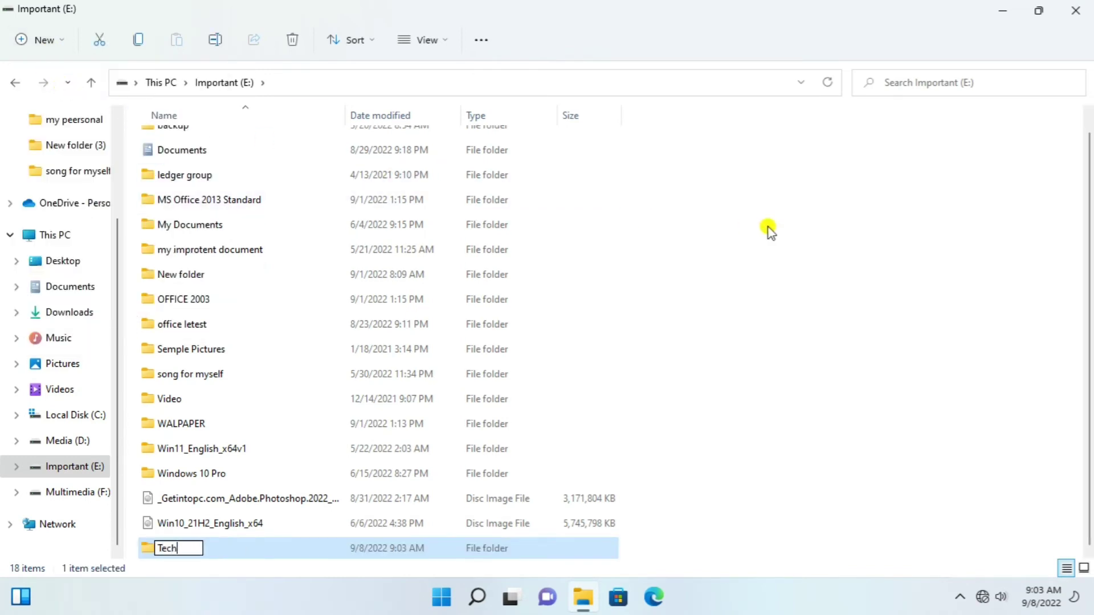
pyautogui.press('Return')
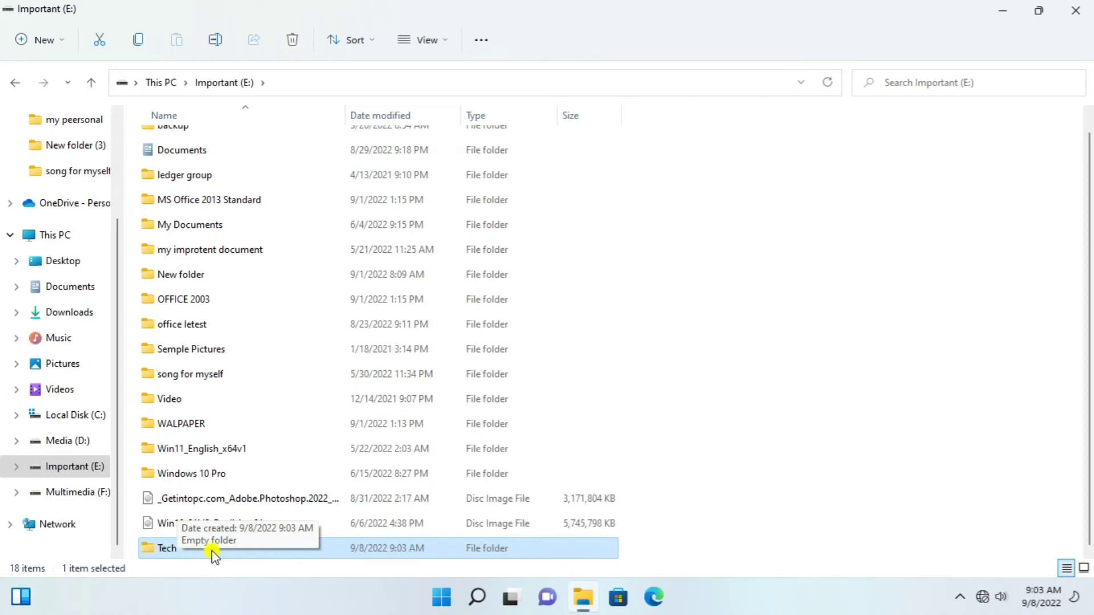
pyautogui.press('Delete')
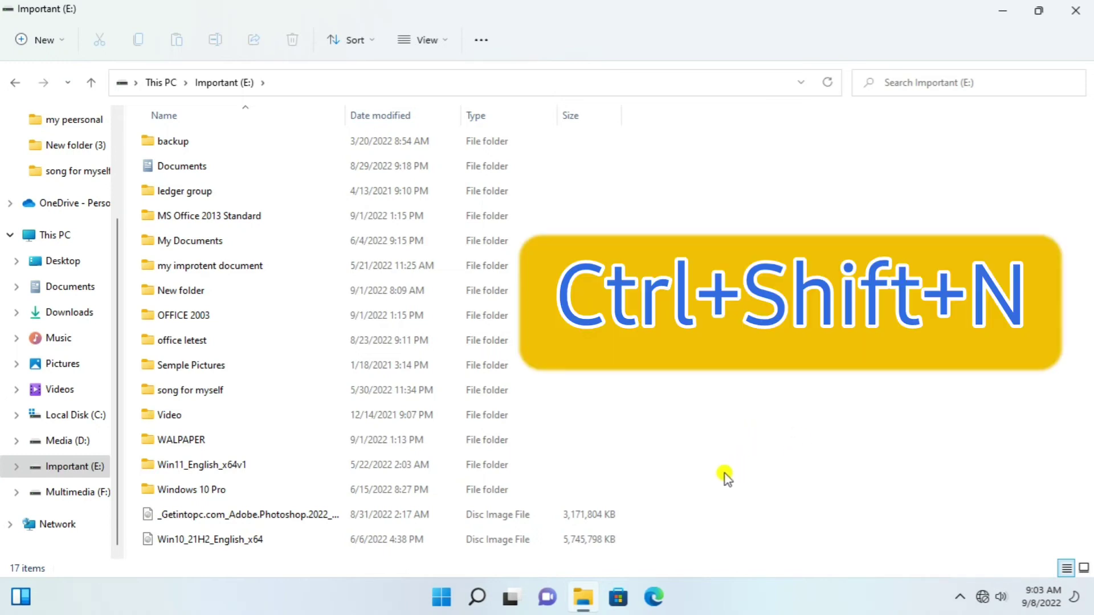
# - Create a folder on the Important (E:) drive, name it with a person's first name, and delete it again
pyautogui.hotkey('ctrl', 'shift', 'n')
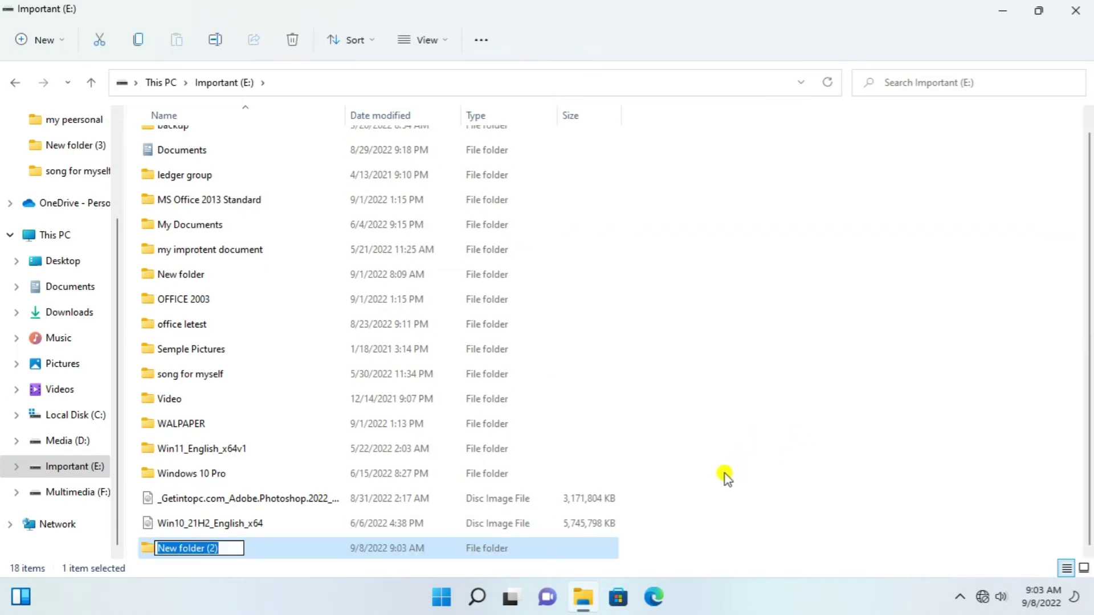
pyautogui.press('BackSpace')
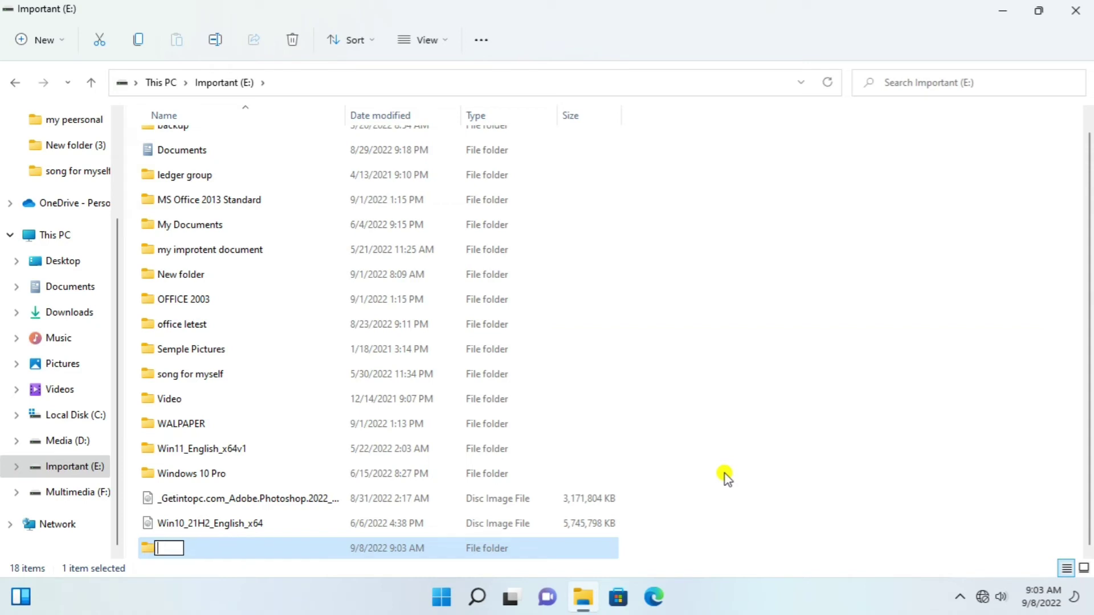
pyautogui.write('Rony')
pyautogui.press('Return')
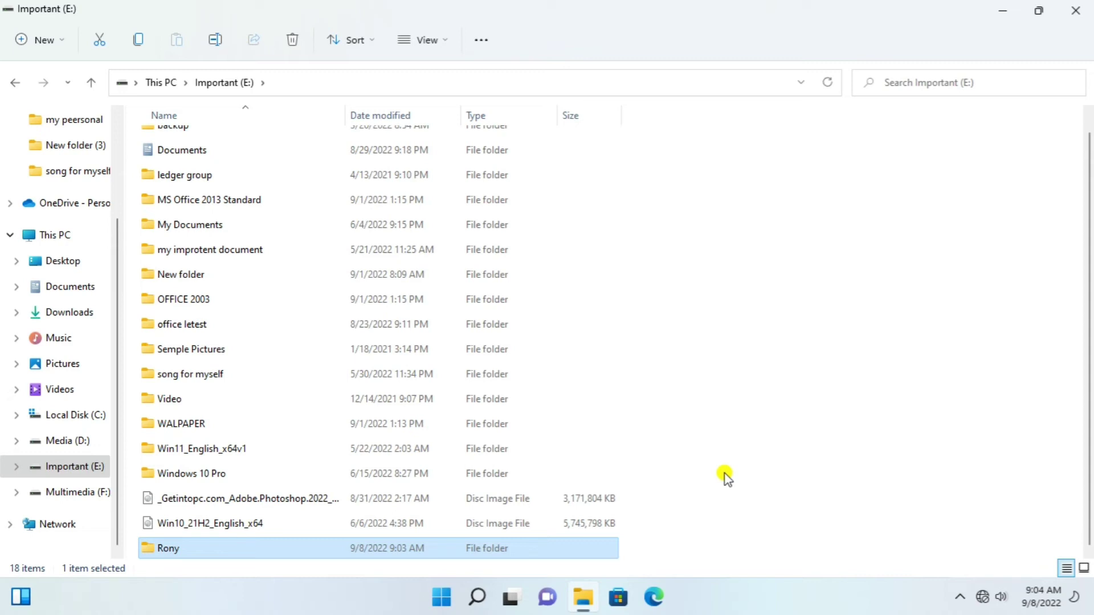
pyautogui.press('Delete')
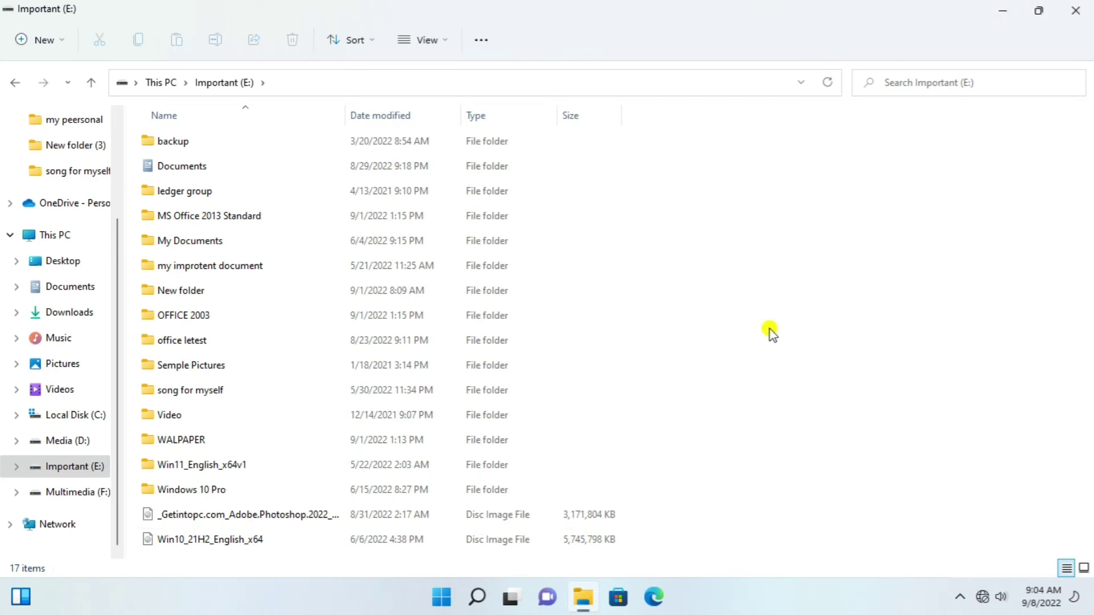
# - Search Windows for cmd and run Command Prompt as administrator
pyautogui.click(477, 597)
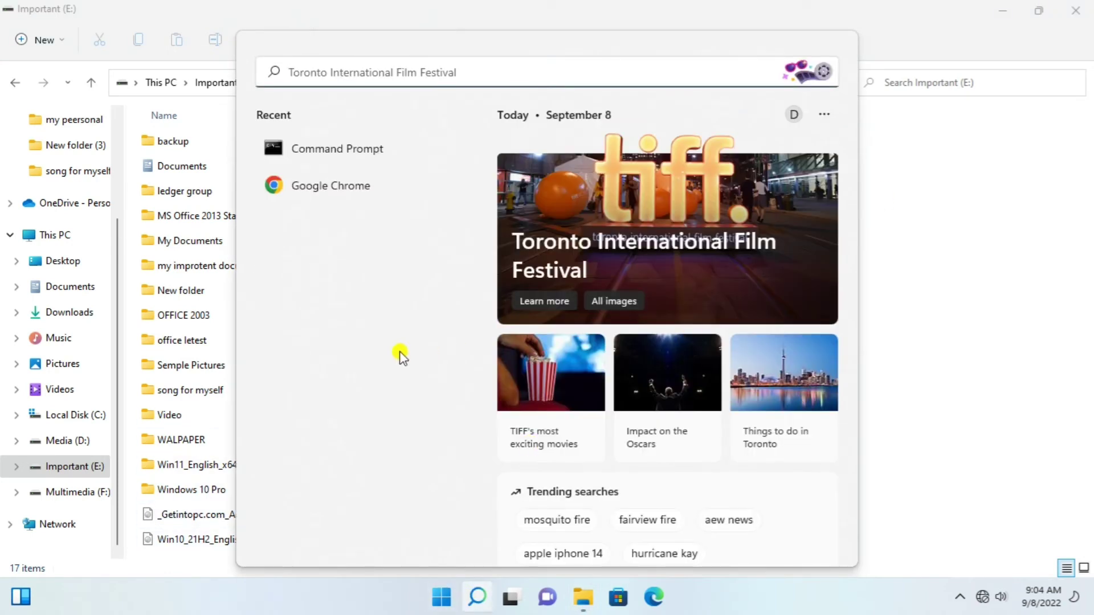
pyautogui.write('cmd')
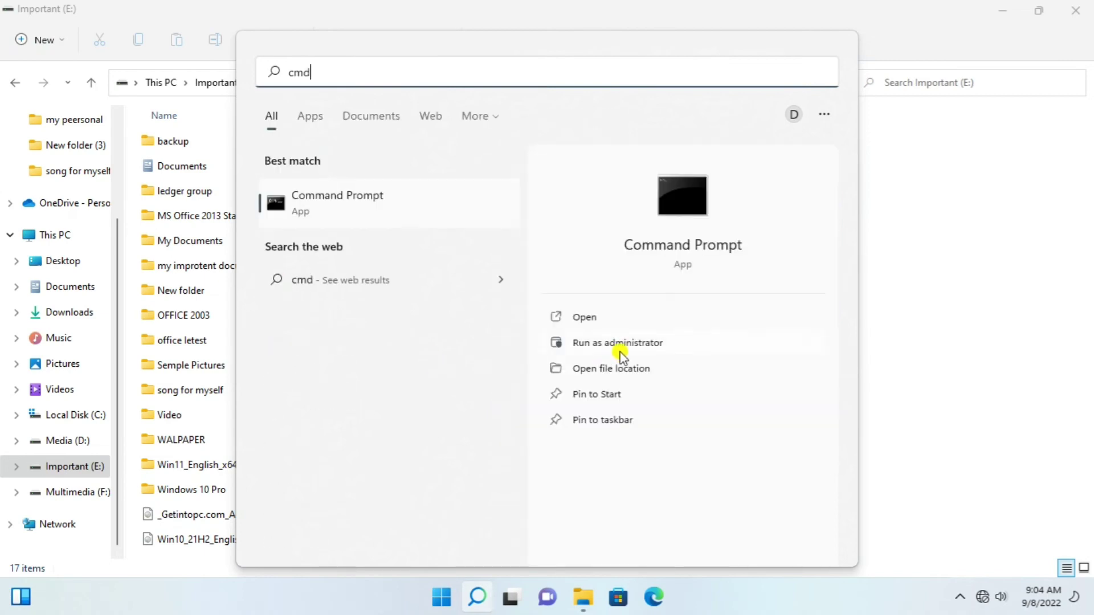
pyautogui.click(637, 345)
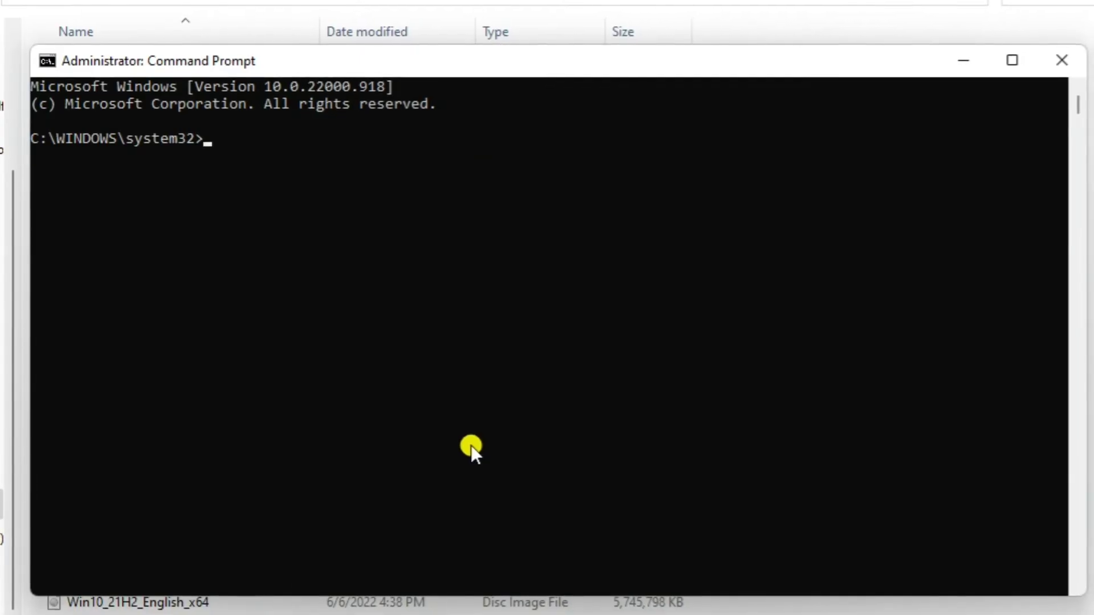
# - Move up from the system32 directory to the C: root with cd.. and switch to the E: drive
pyautogui.write('cd..')
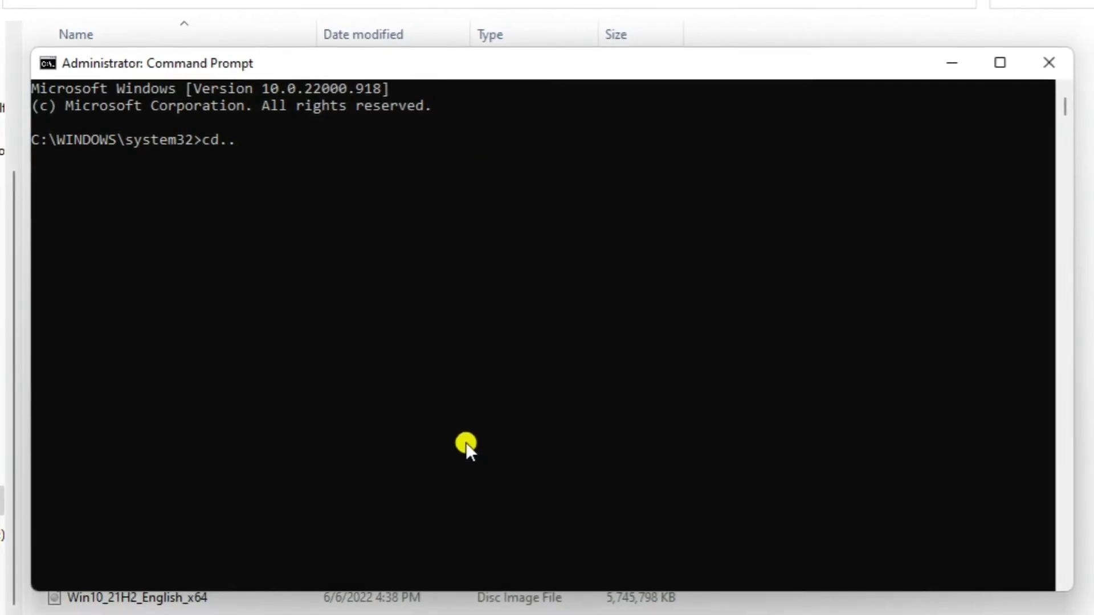
pyautogui.press('Return')
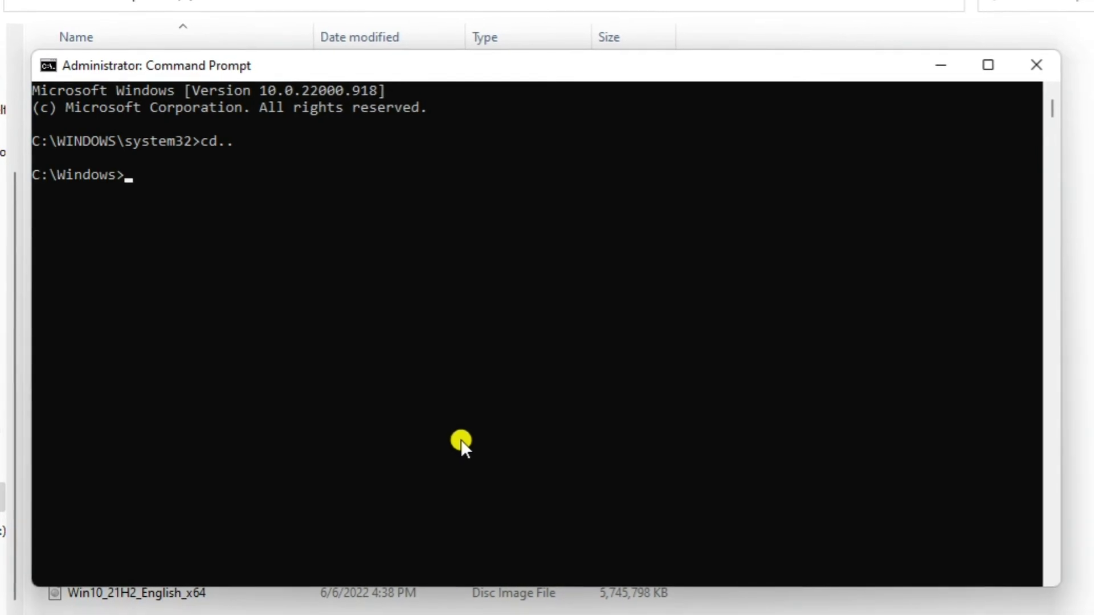
pyautogui.write('cd..')
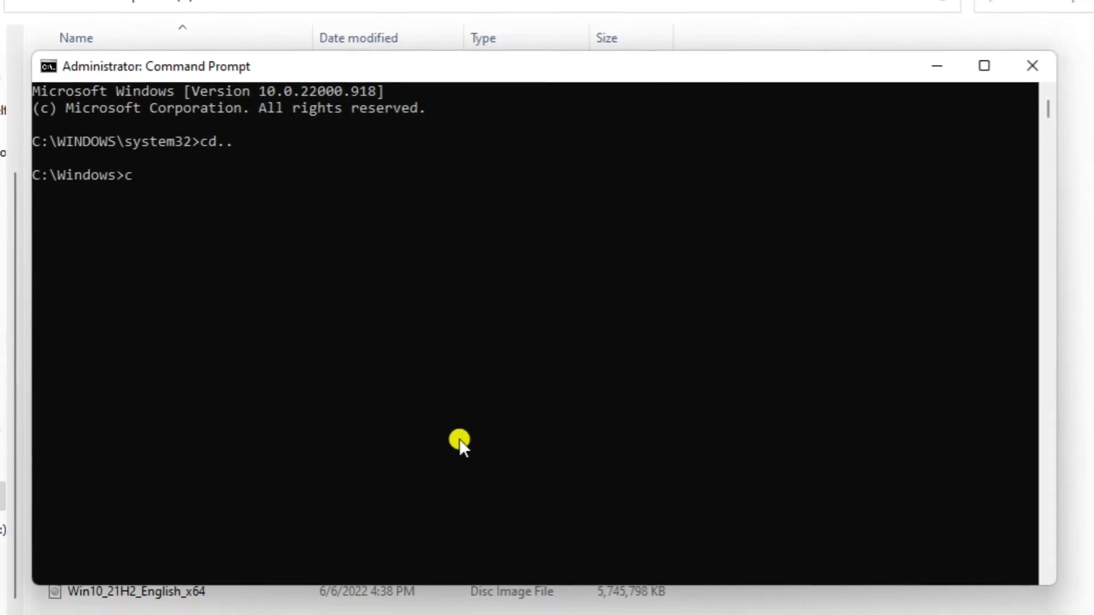
pyautogui.press('Return')
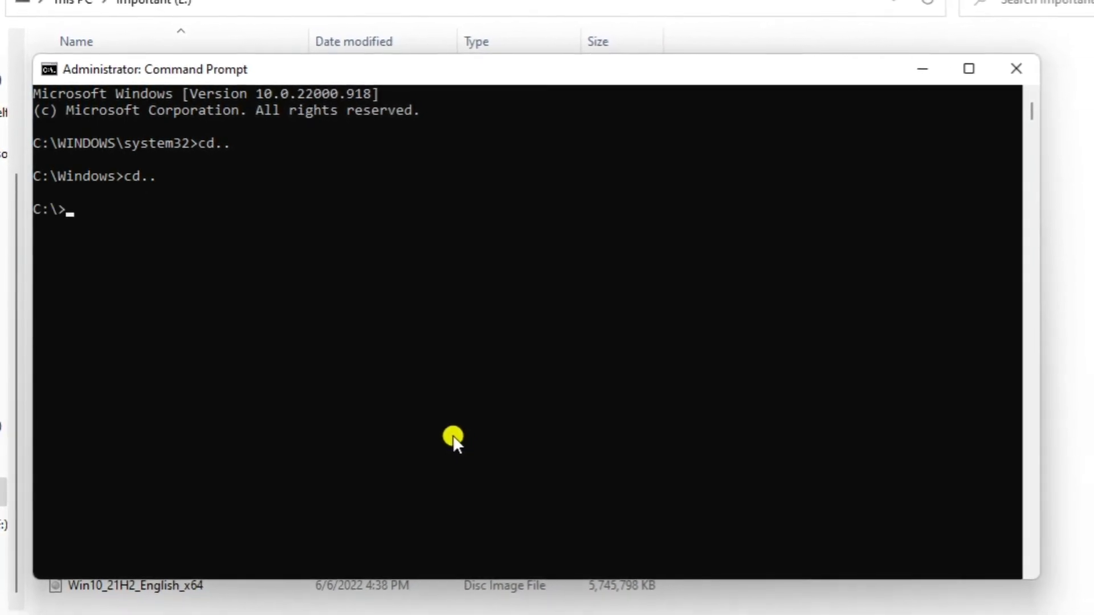
pyautogui.write('e:')
pyautogui.press('Return')
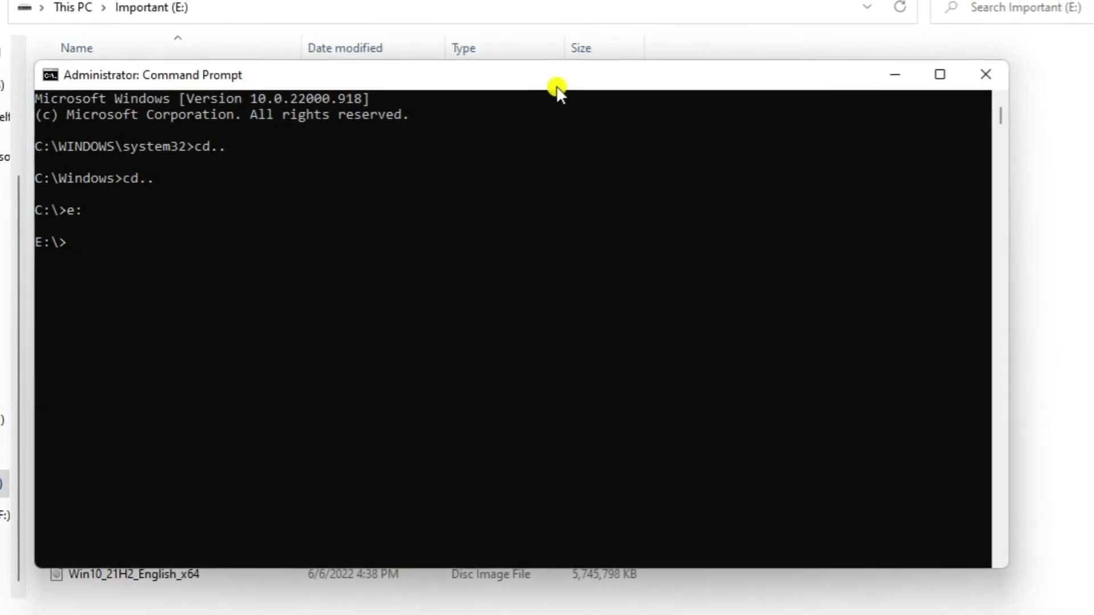
# - Create a folder on the E: drive with the md command, naming it with a person's first name
pyautogui.moveTo(556, 85); pyautogui.dragTo(904, 102)
pyautogui.write('md ')
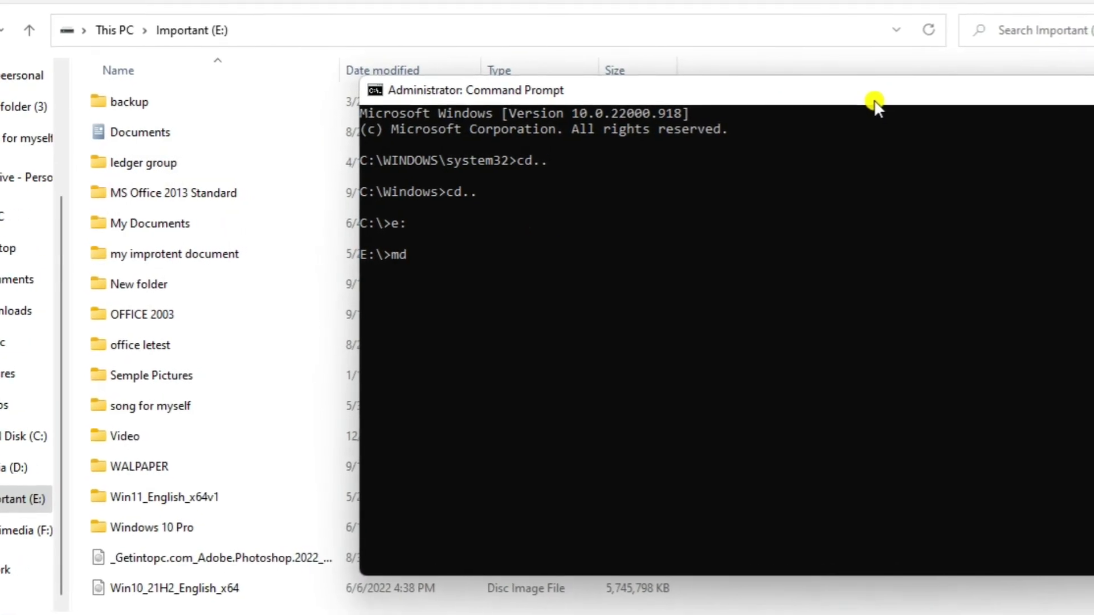
pyautogui.write('Rahul')
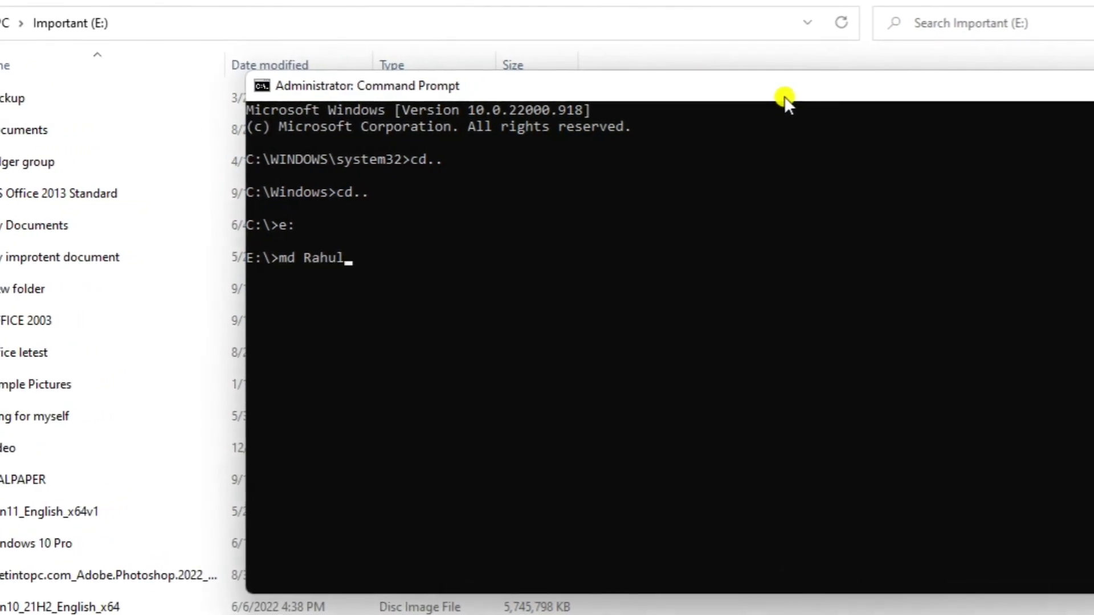
pyautogui.press('Return')
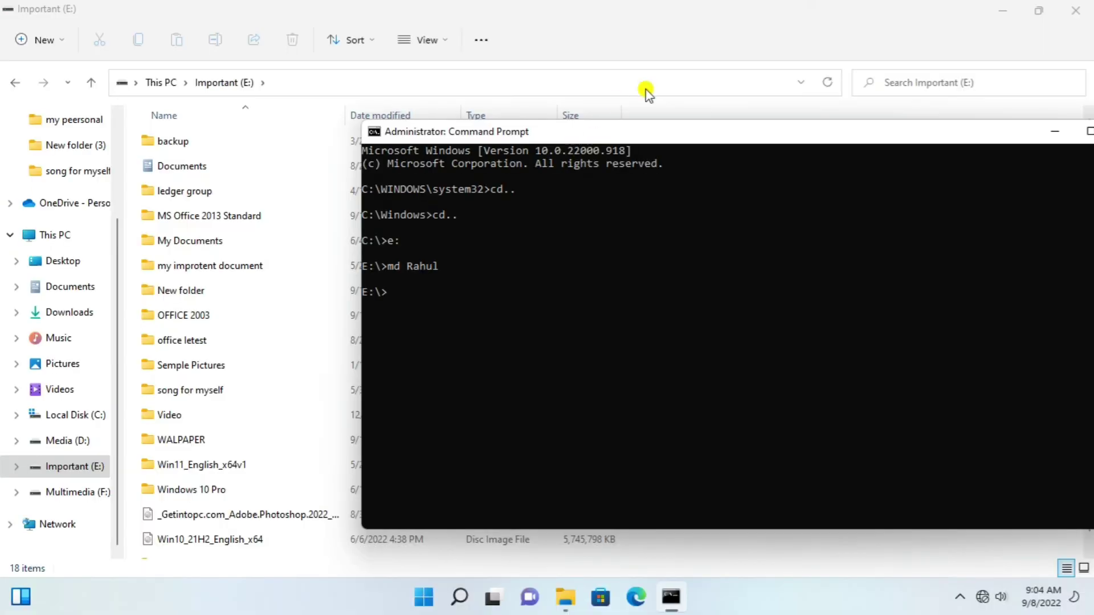
# - Refresh the Important (E:) drive in File Explorer and delete the folder made with the md command
pyautogui.click(739, 102)
pyautogui.rightClick(792, 255)
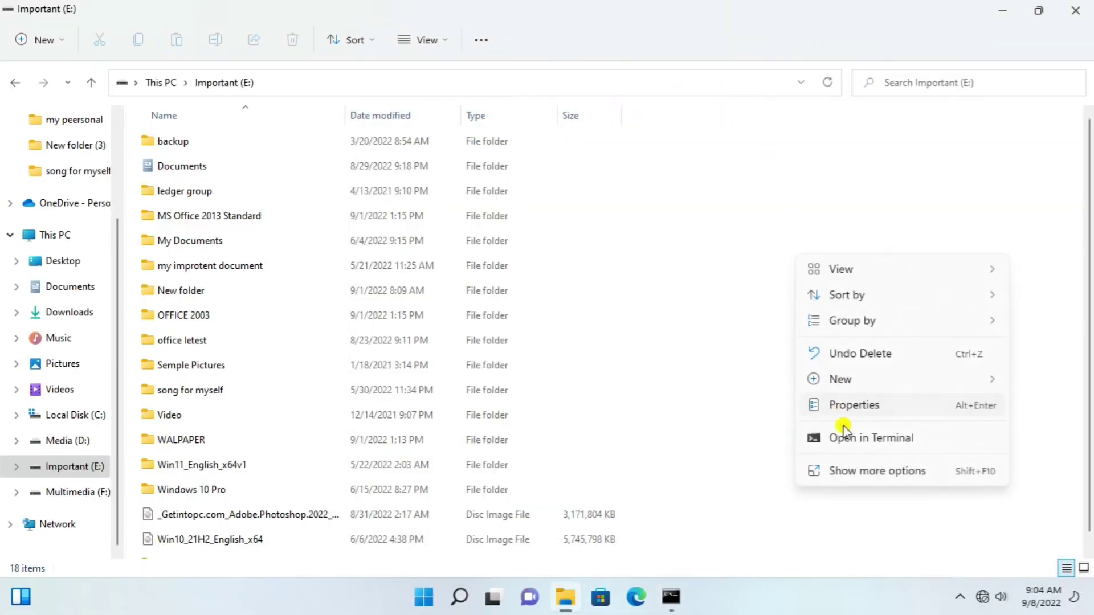
pyautogui.click(849, 472)
pyautogui.click(891, 306)
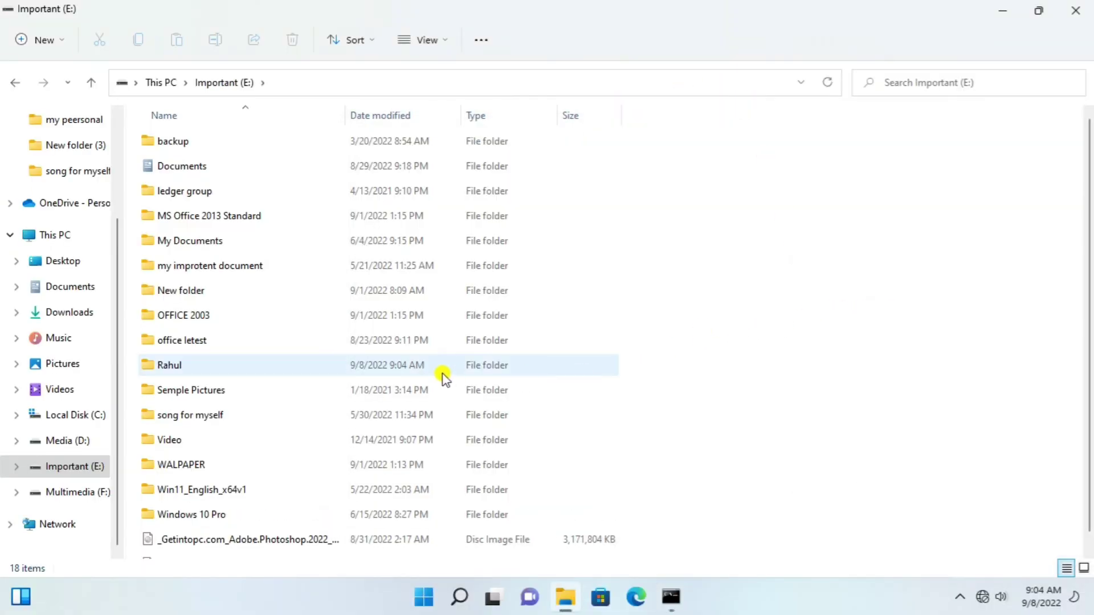
pyautogui.click(205, 372)
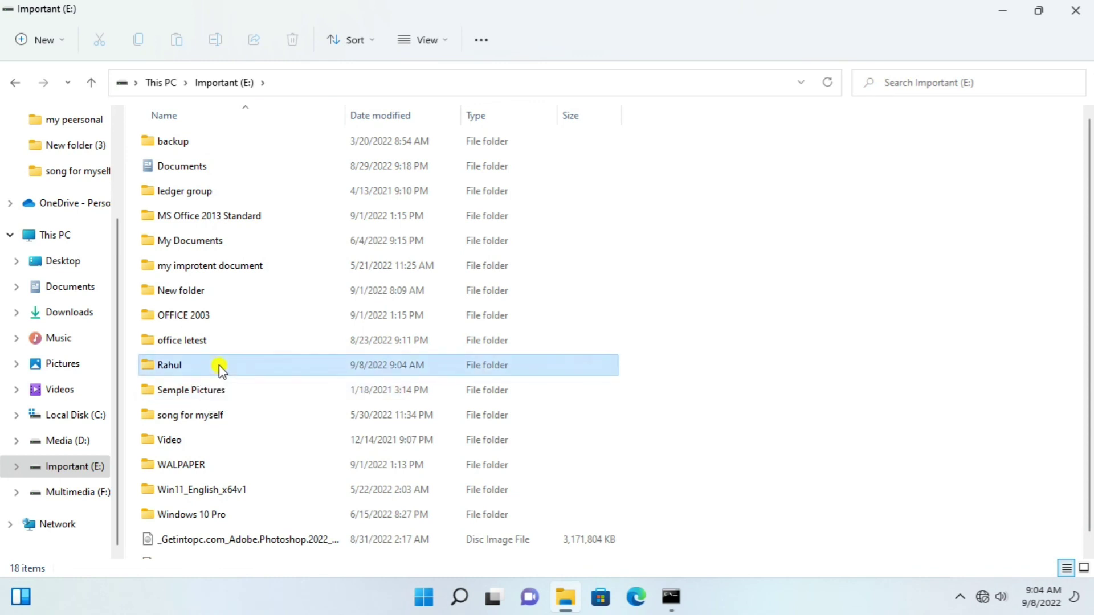
pyautogui.press('Delete')
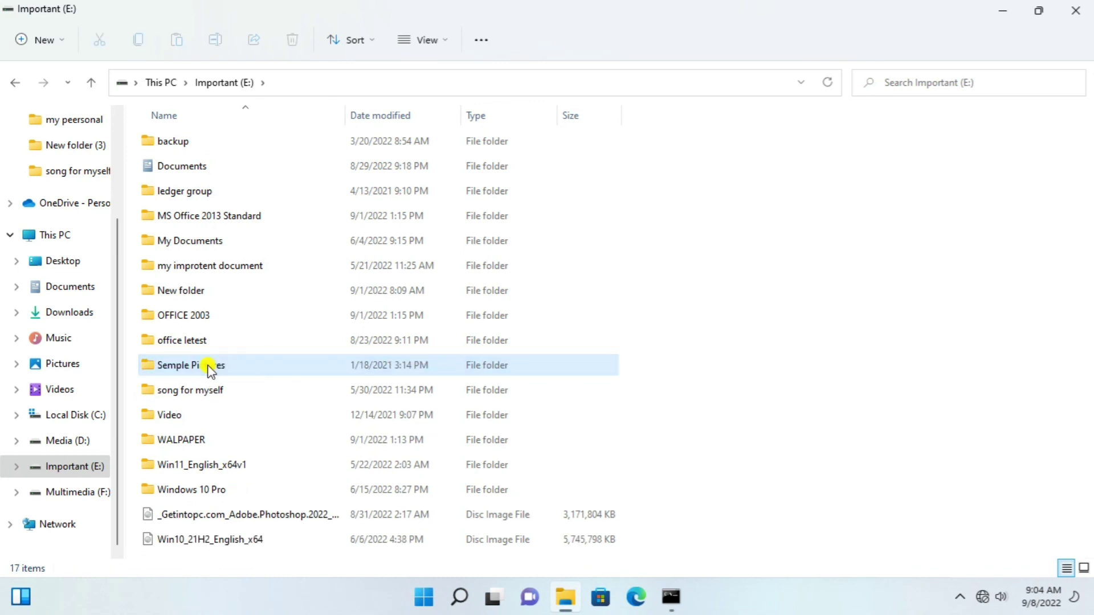
# - Minimize the File Explorer window and close the Command Prompt
pyautogui.click(1009, 13)
pyautogui.moveTo(762, 139); pyautogui.dragTo(585, 137)
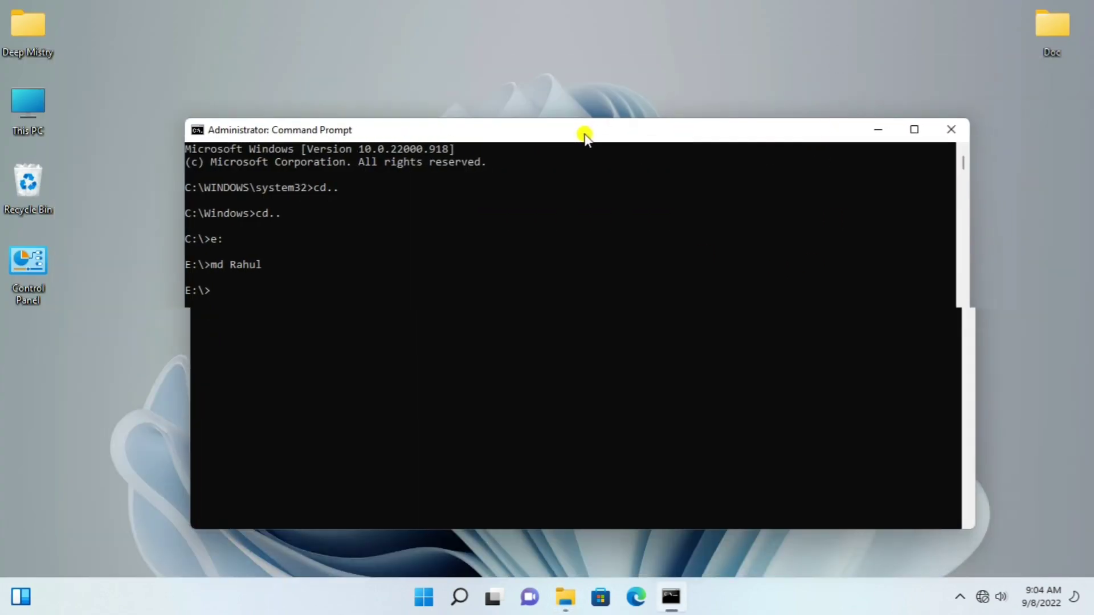
pyautogui.click(937, 127)
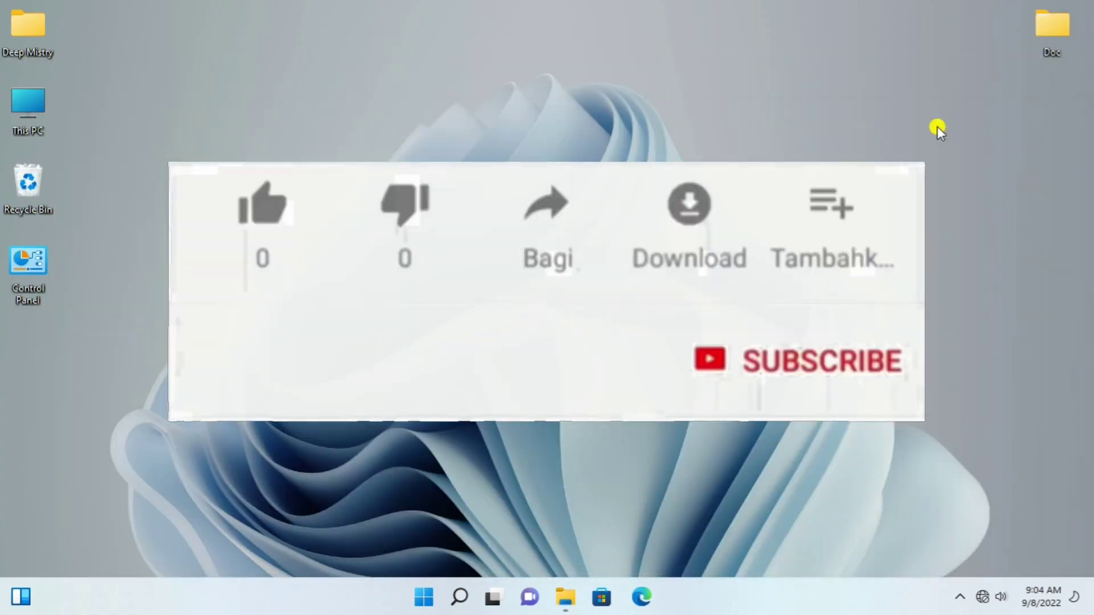